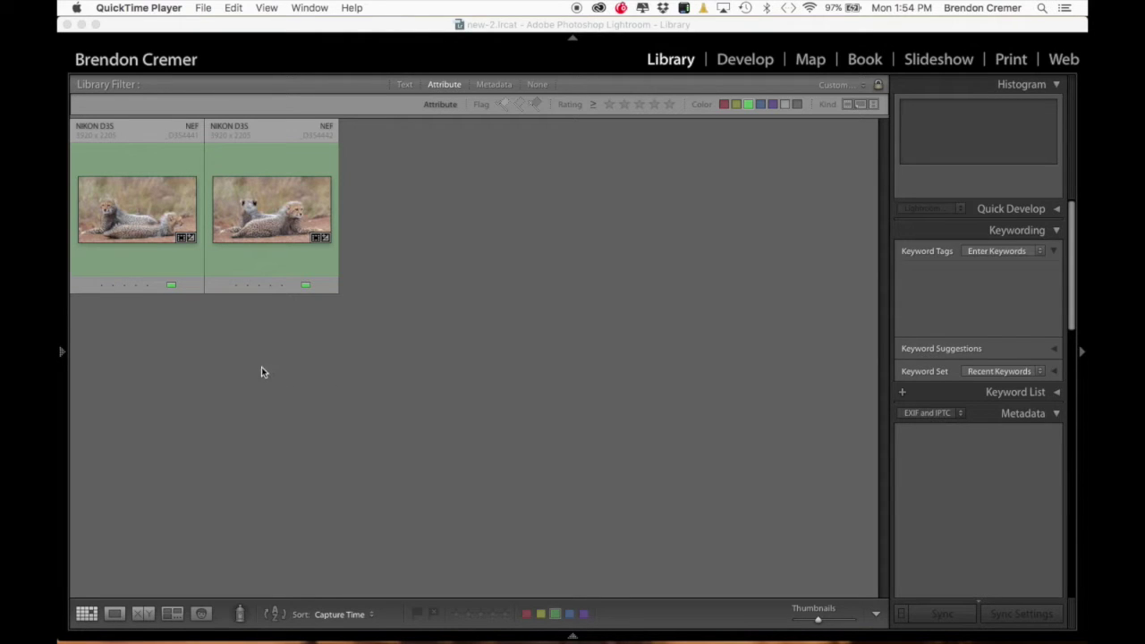
# Preview each cheetah cub photo at full size, then return to the thumbnail grid
pyautogui.doubleClick(141, 209)
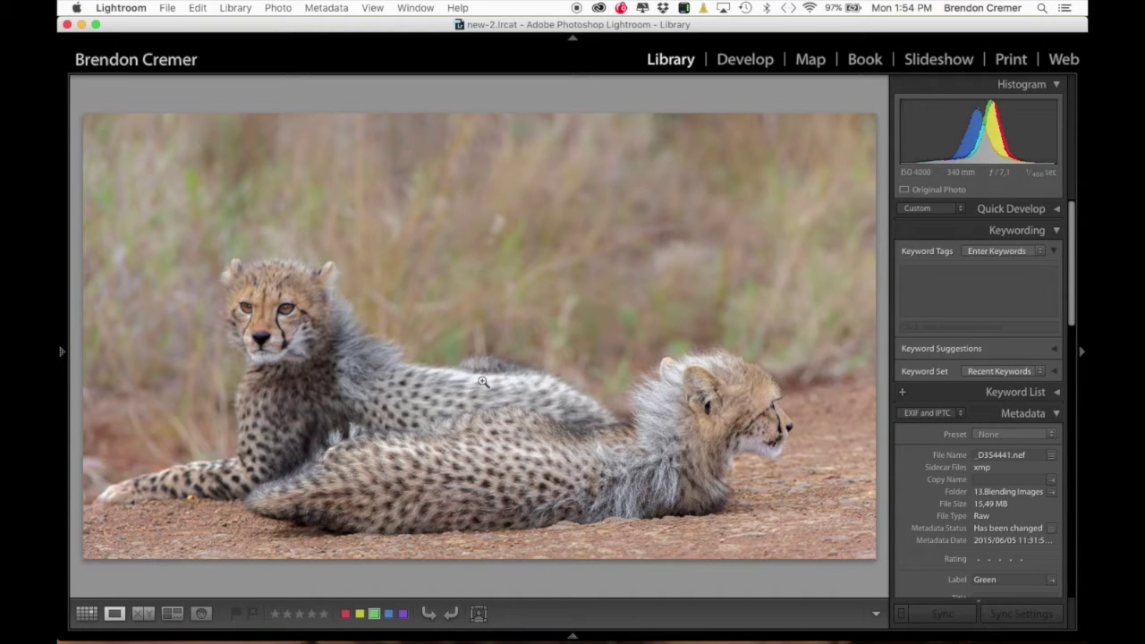
pyautogui.press('Right')
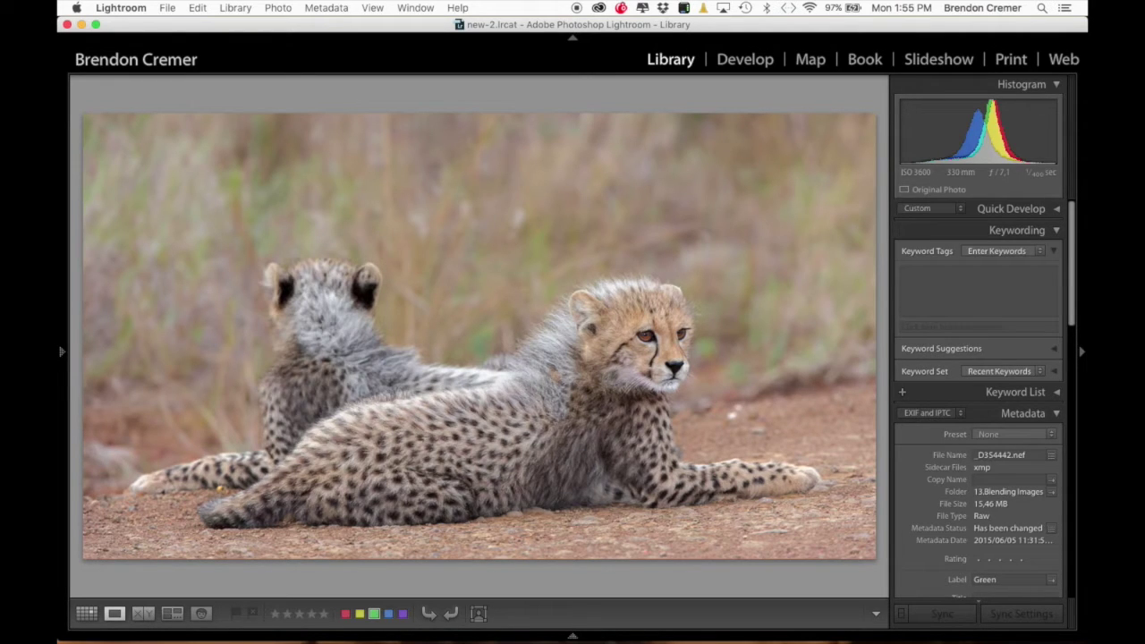
pyautogui.press('g')
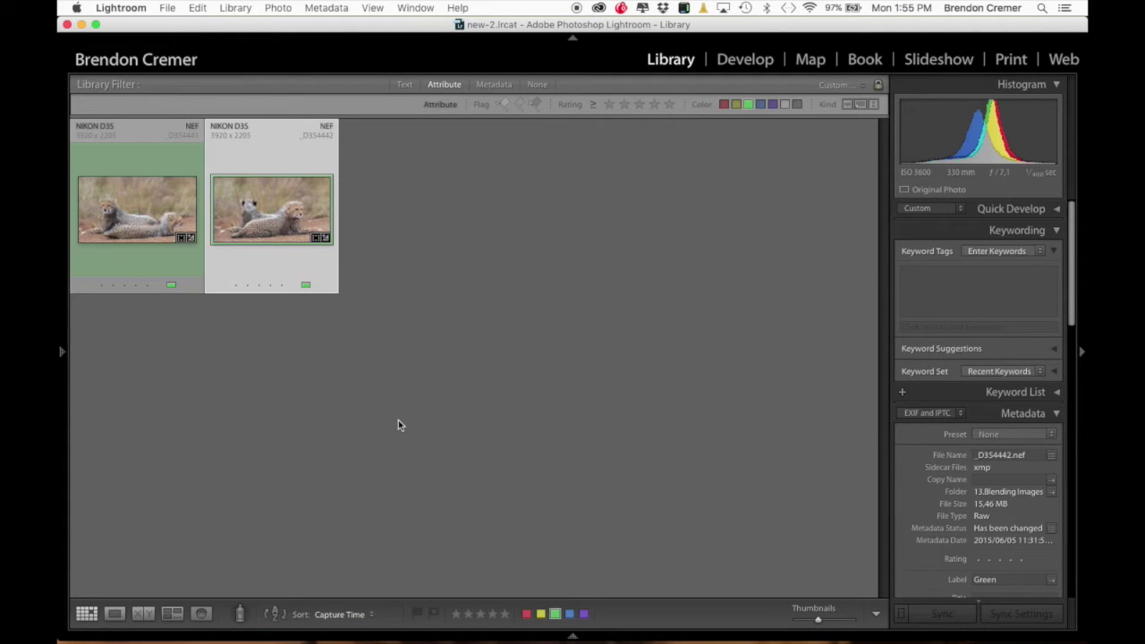
# Select _D354441 and _D354442 and compare them side by side with the side panel hidden
pyautogui.moveTo(161, 217)
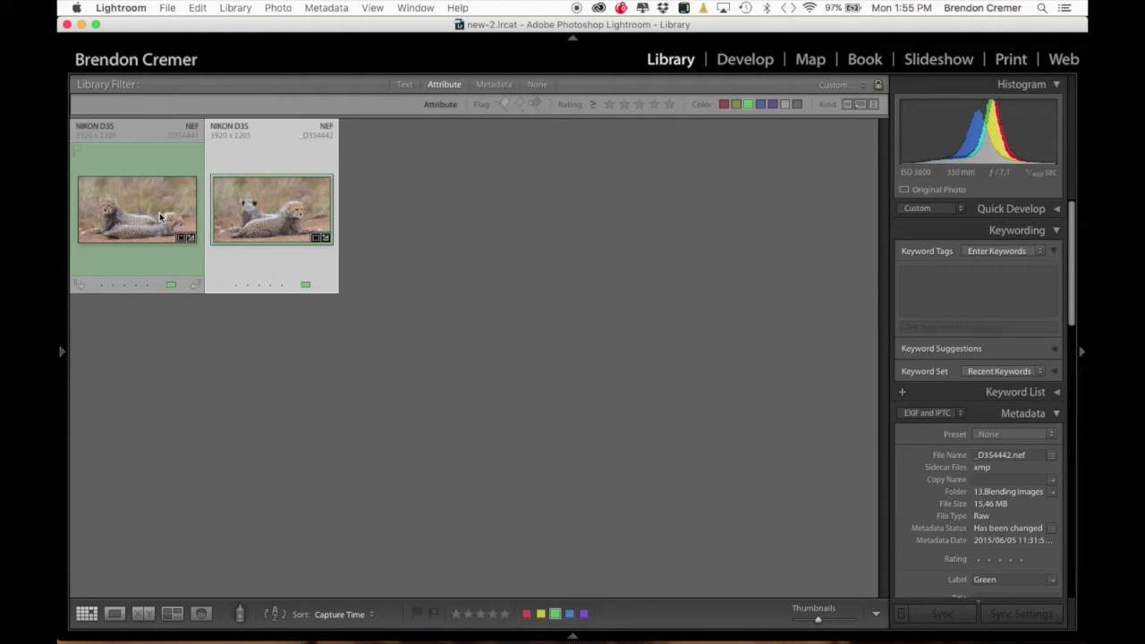
pyautogui.click(161, 218)
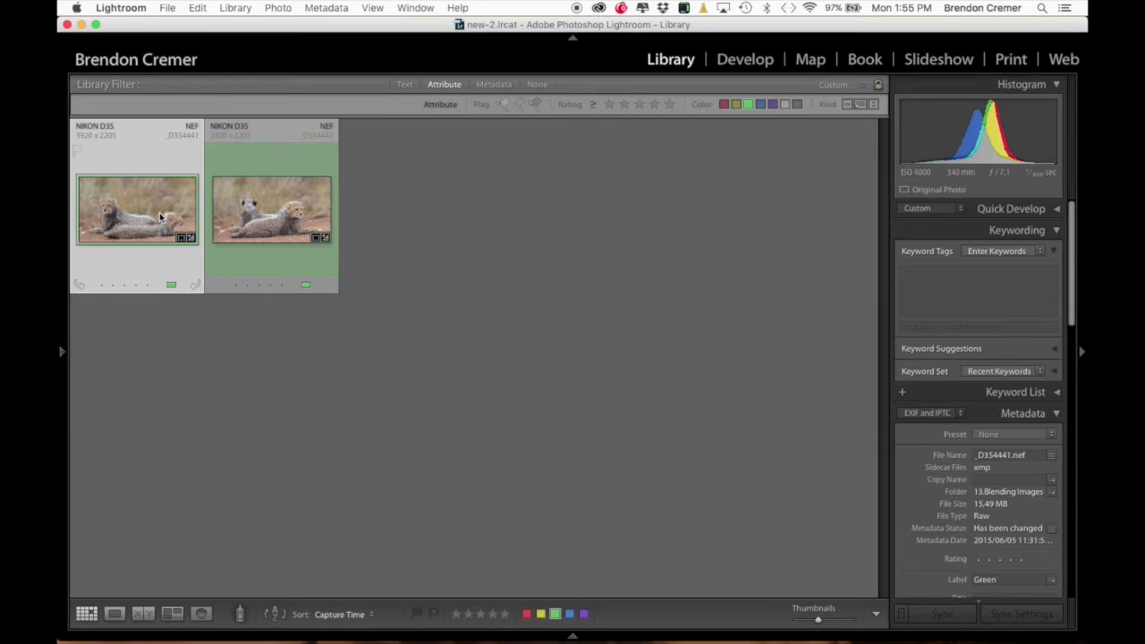
pyautogui.keyDown('shift'); pyautogui.click(283, 209); pyautogui.keyUp('shift')
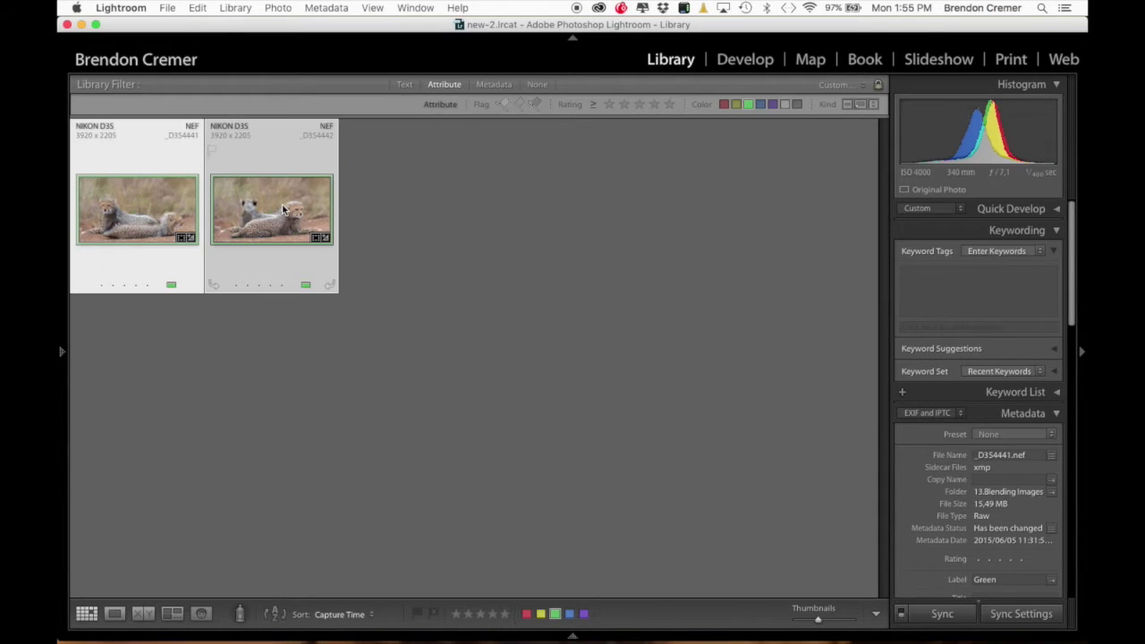
pyautogui.press('c')
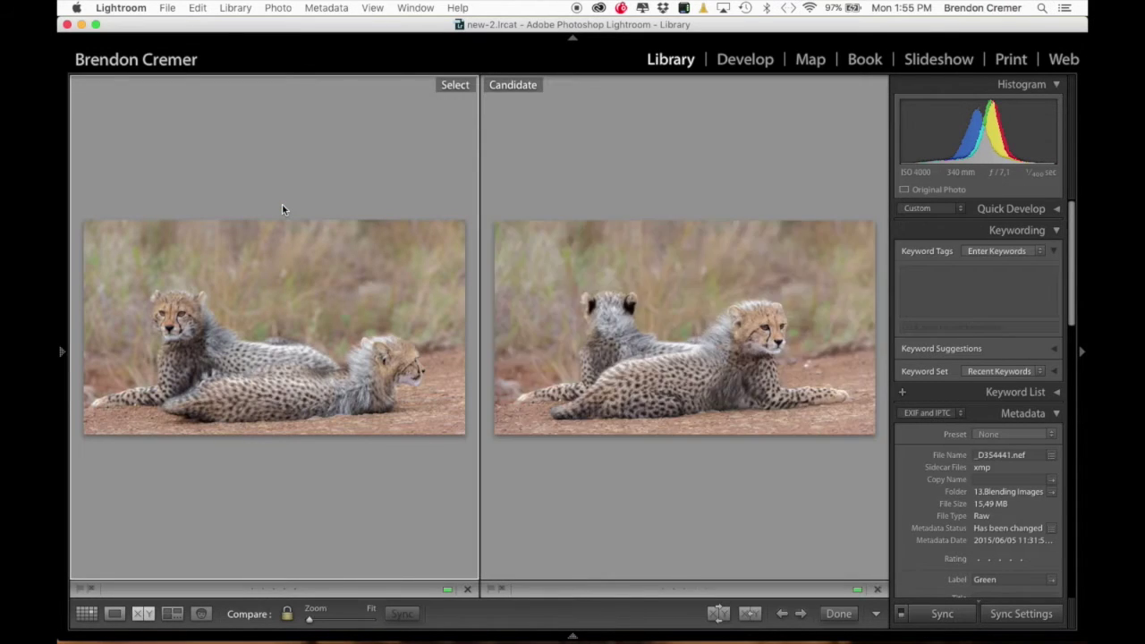
pyautogui.click(1083, 354)
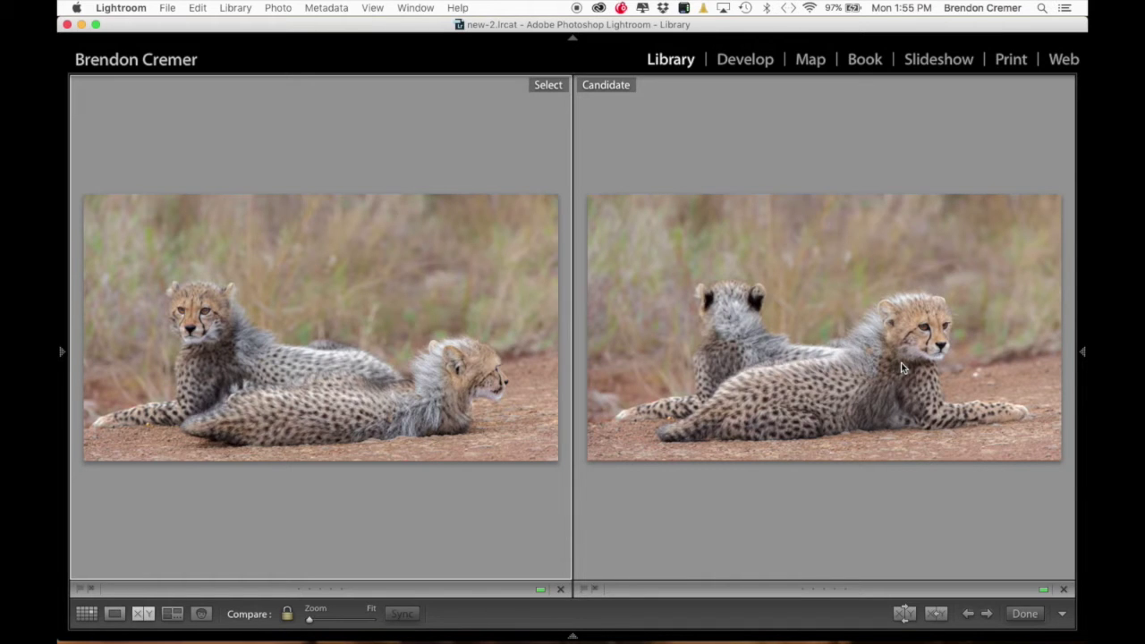
# Back in the grid, clear the selection and reselect both cheetah cub photos
pyautogui.press('e')
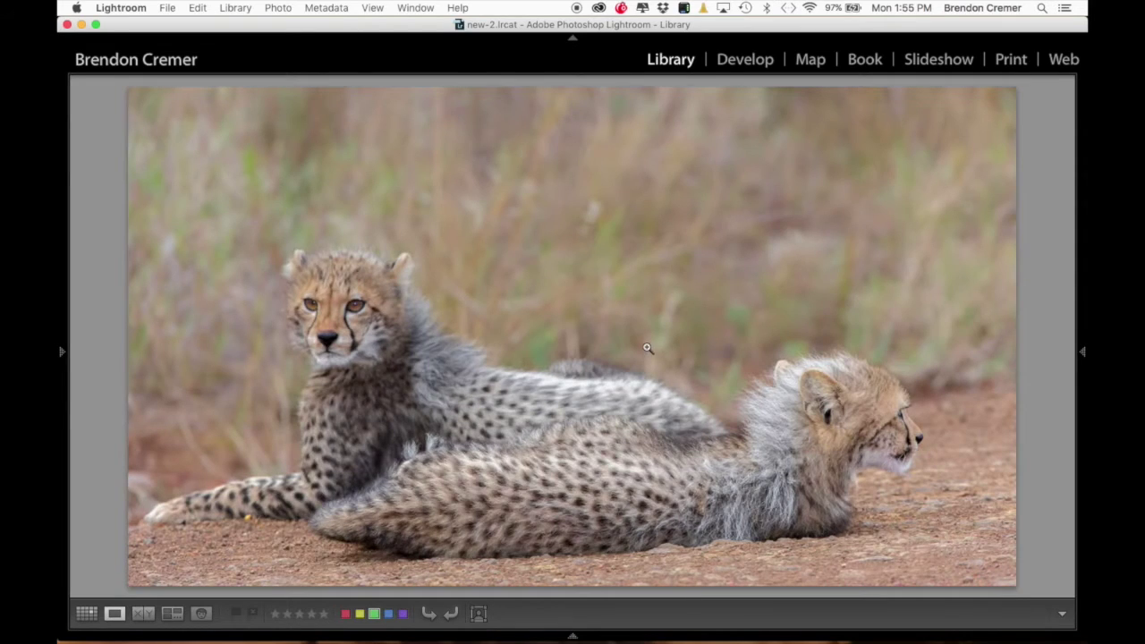
pyautogui.press('g')
pyautogui.click(311, 379)
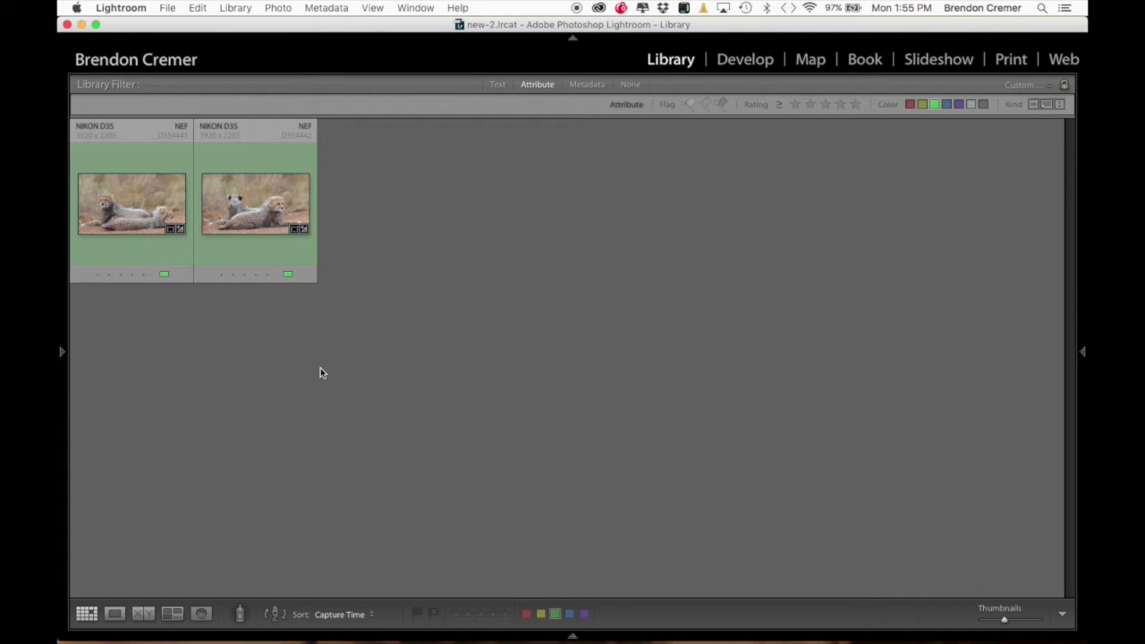
pyautogui.click(153, 196)
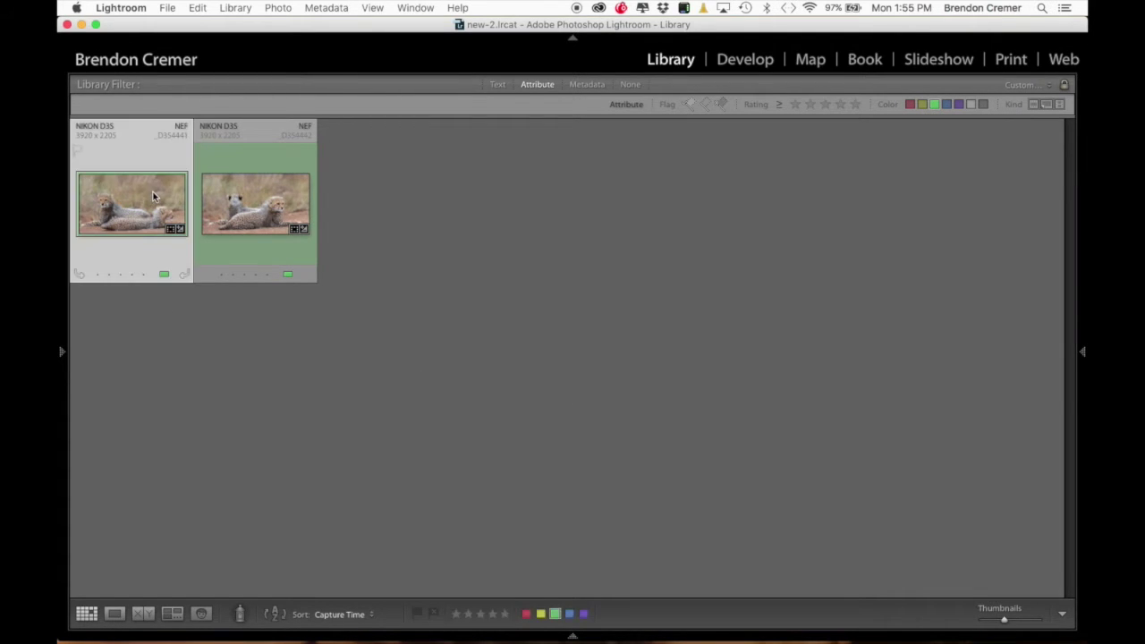
pyautogui.keyDown('super'); pyautogui.click(255, 204); pyautogui.keyUp('super')
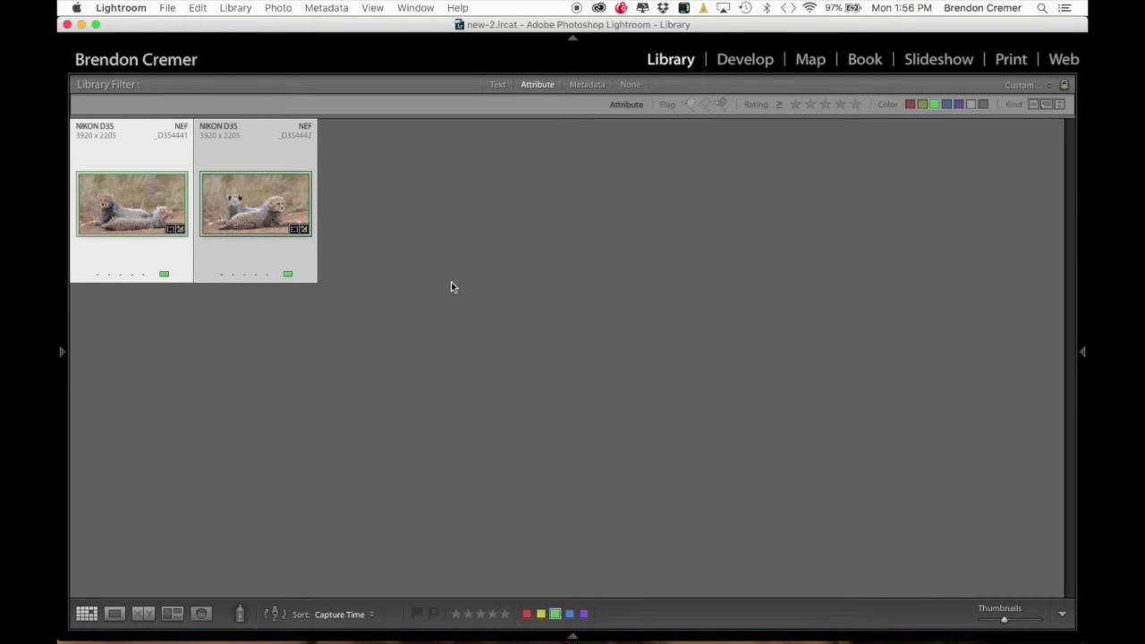
# Send the two selected photos to Photoshop with Edit In > Open as Layers
pyautogui.rightClick(286, 203)
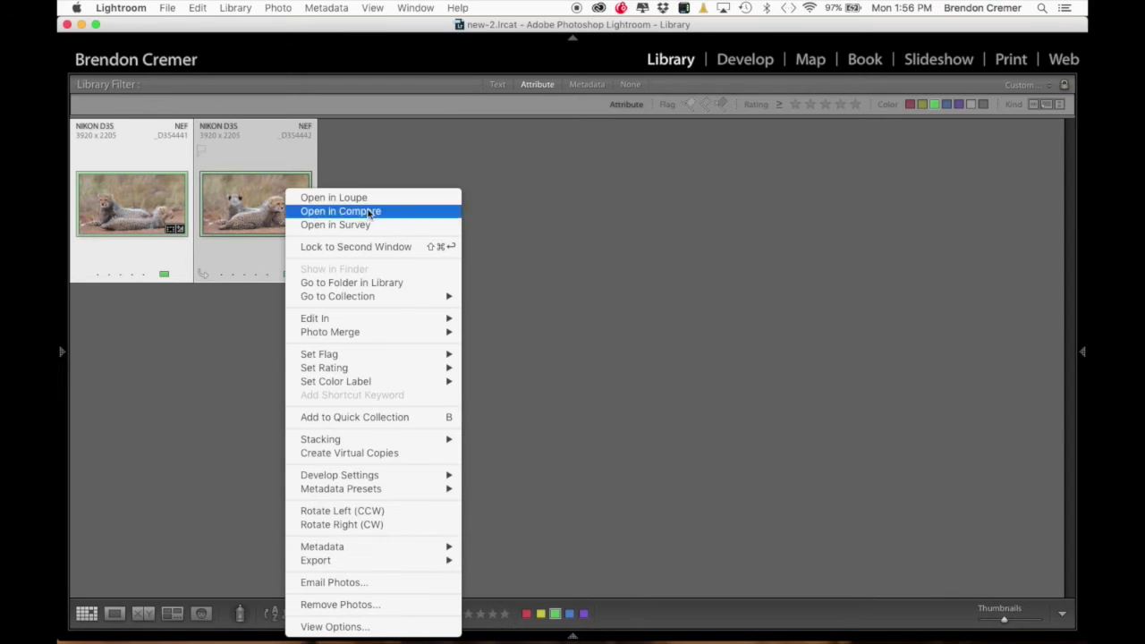
pyautogui.moveTo(373, 357)
pyautogui.moveTo(387, 321)
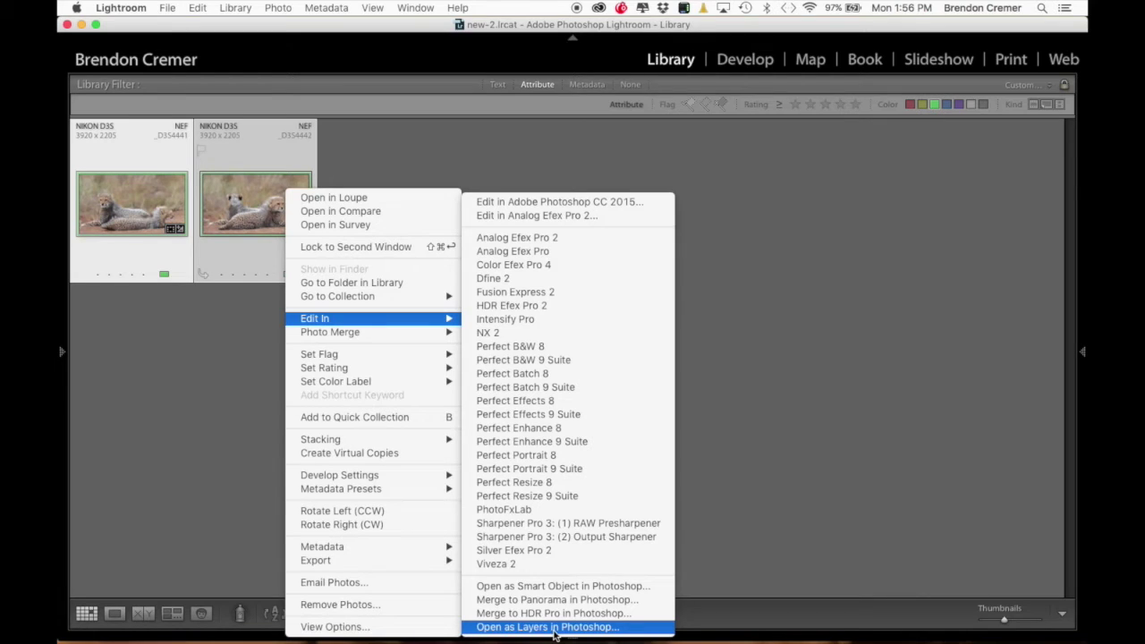
pyautogui.click(583, 629)
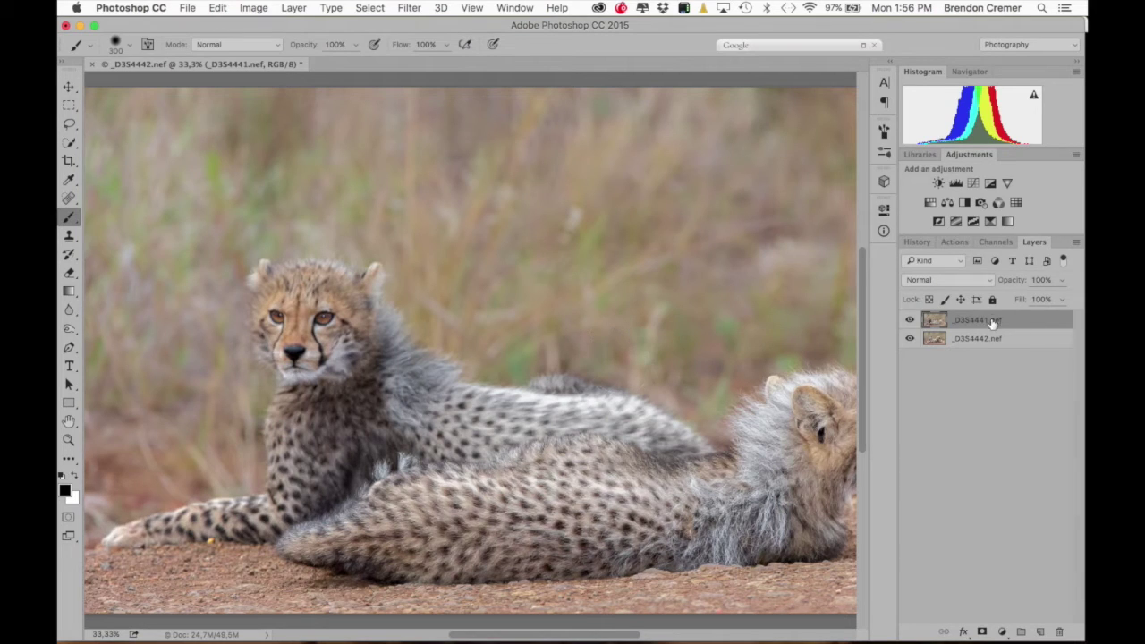
# Toggle the top layer _D354441.nef off and on twice to compare against _D354442.nef, leaving it visible
pyautogui.click(911, 321)
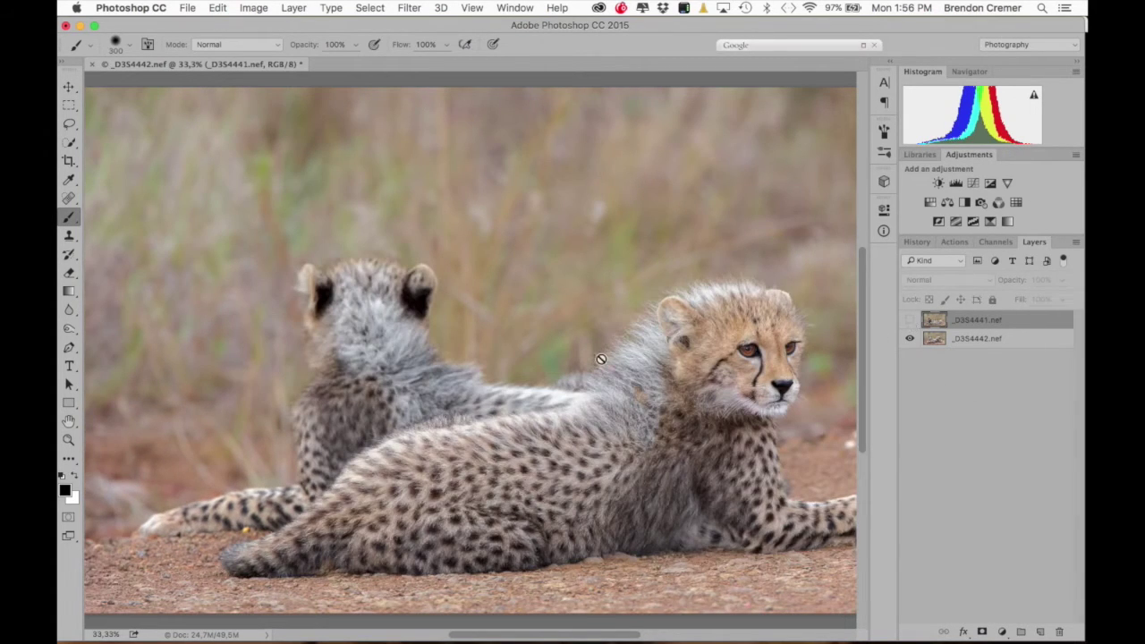
pyautogui.scroll(-2, 601, 359)
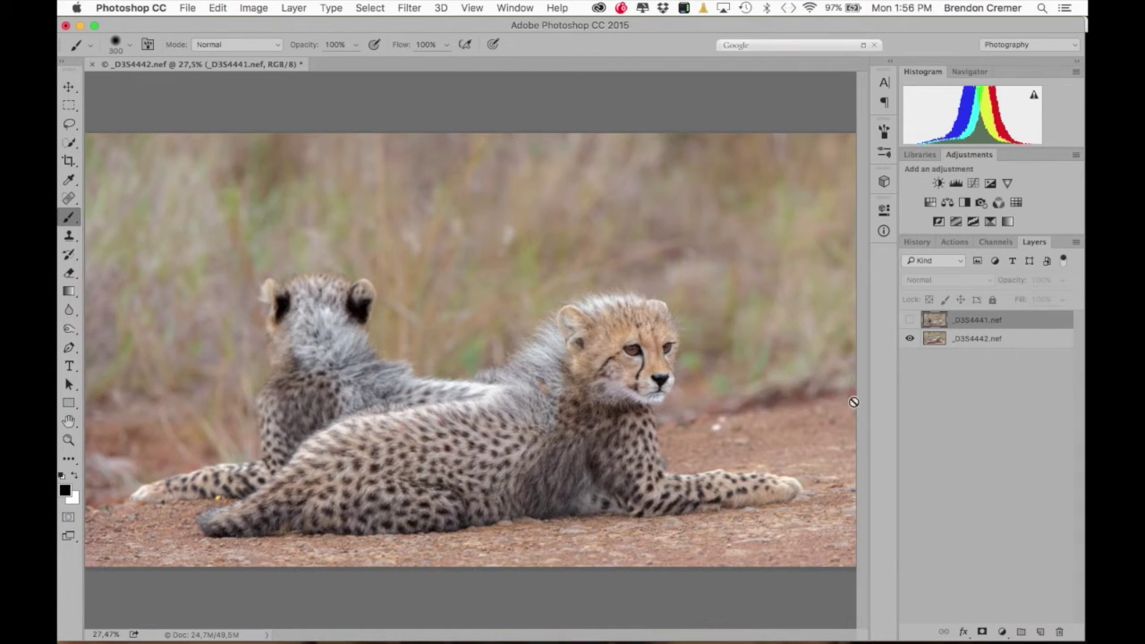
pyautogui.click(911, 320)
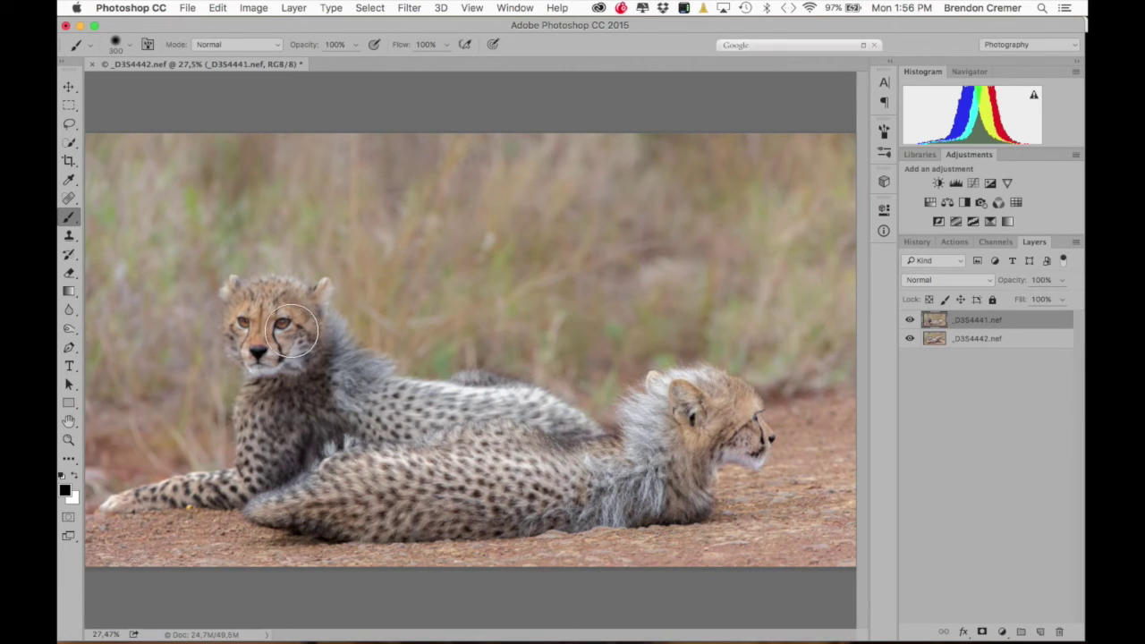
pyautogui.click(910, 320)
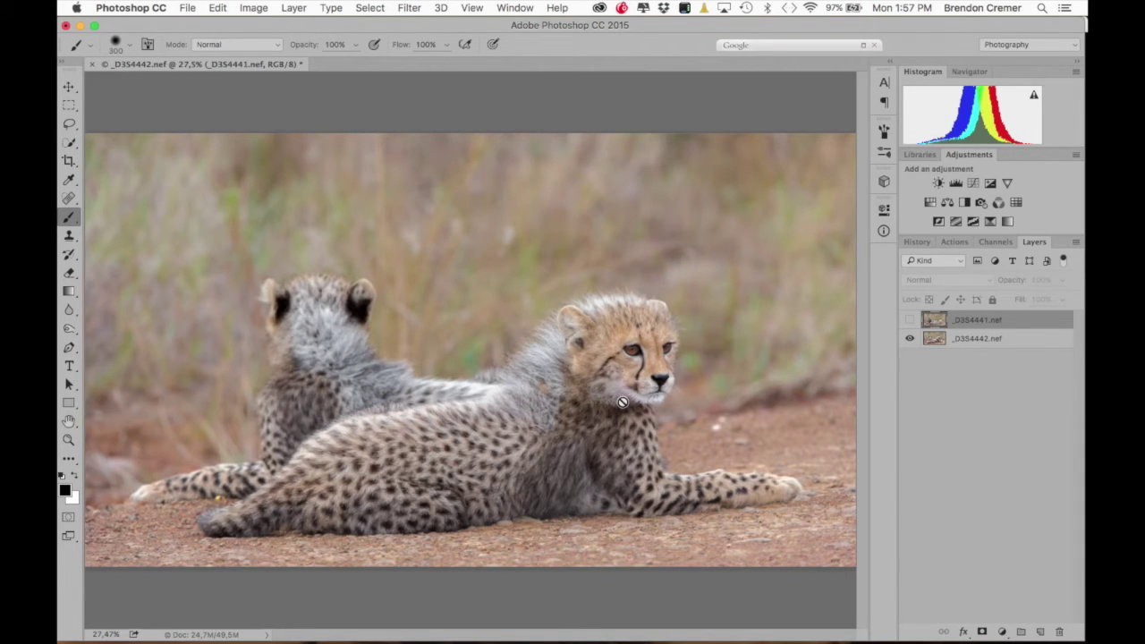
pyautogui.click(910, 321)
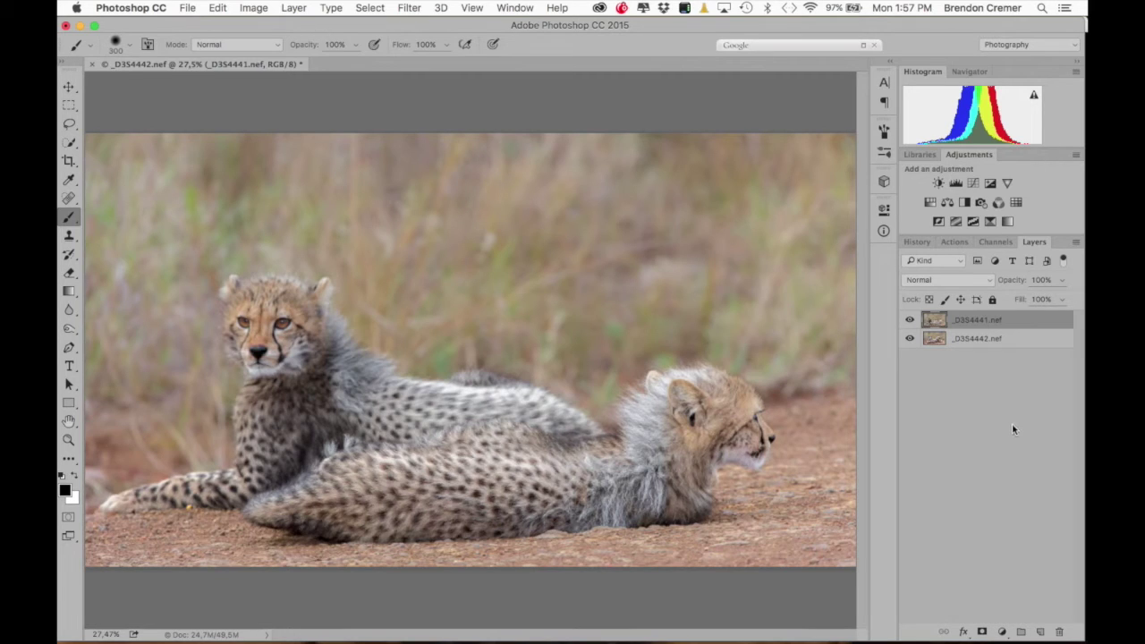
# Give _D354441.nef a white layer mask and set a 300 px brush at 31% hardness
pyautogui.click(982, 633)
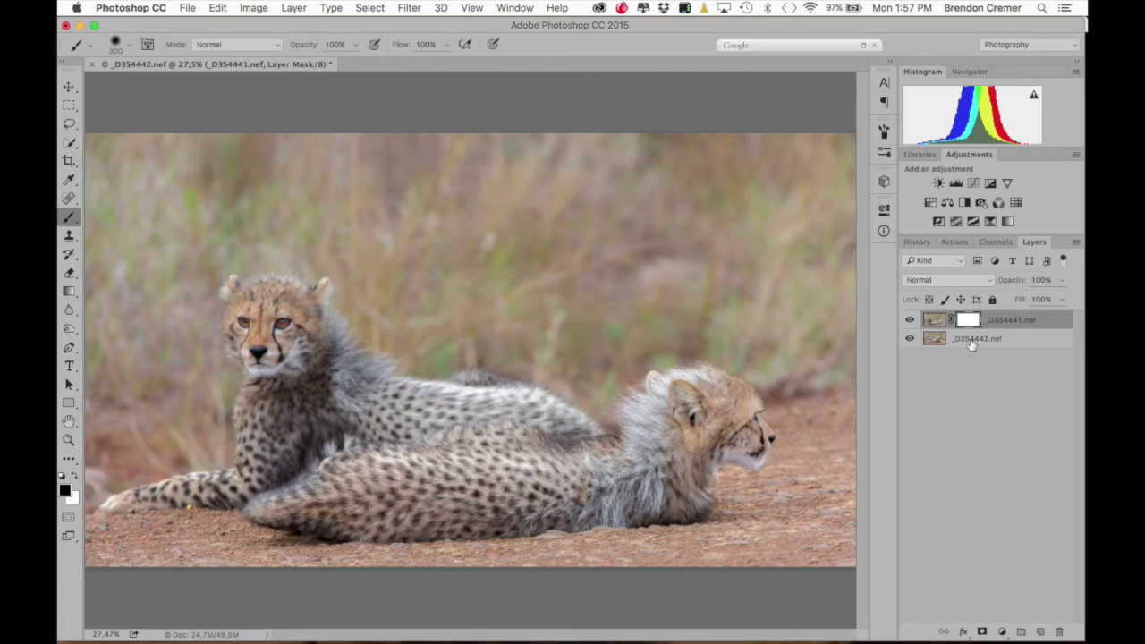
pyautogui.moveTo(658, 397); pyautogui.dragTo(689, 385)
pyautogui.click(129, 48)
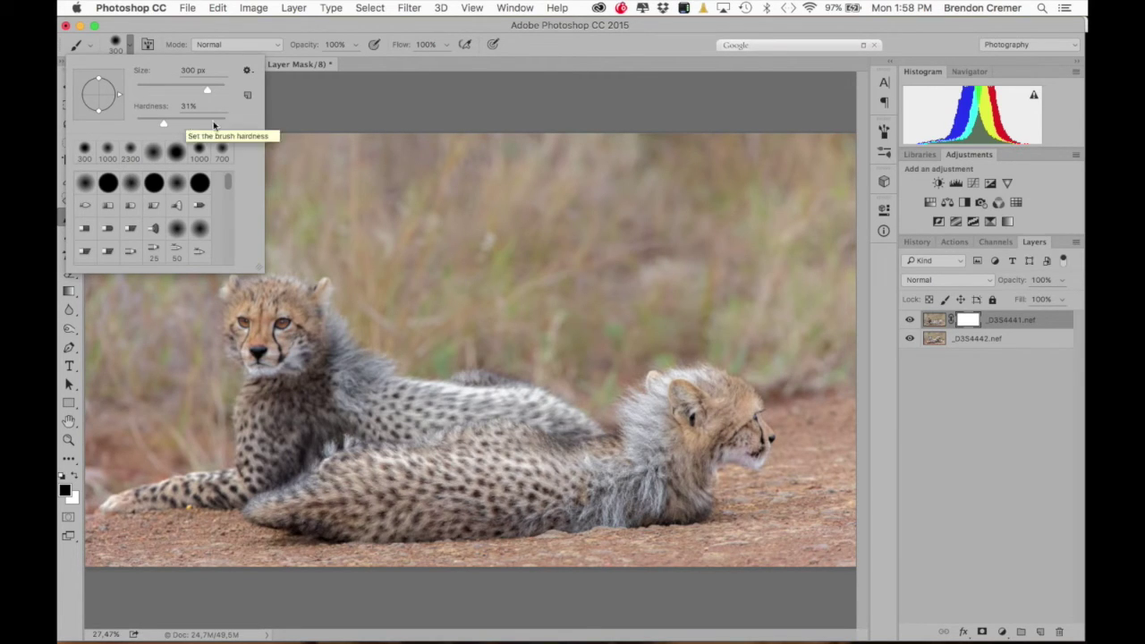
# Paint black on the mask over the right cub's head to reveal the camera-facing cub below
pyautogui.click(340, 206)
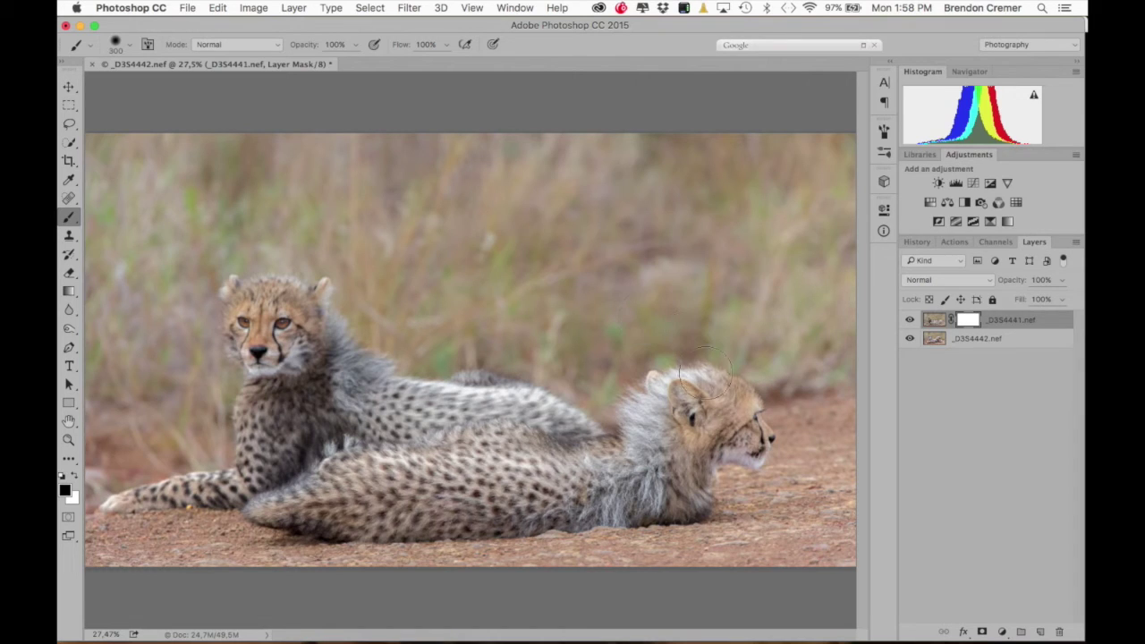
pyautogui.moveTo(747, 450)
pyautogui.mouseDown()
pyautogui.moveTo(756, 437)
pyautogui.moveTo(734, 403)
pyautogui.moveTo(703, 417)
pyautogui.moveTo(712, 451)
pyautogui.moveTo(746, 468)
pyautogui.moveTo(758, 457)
pyautogui.mouseUp()
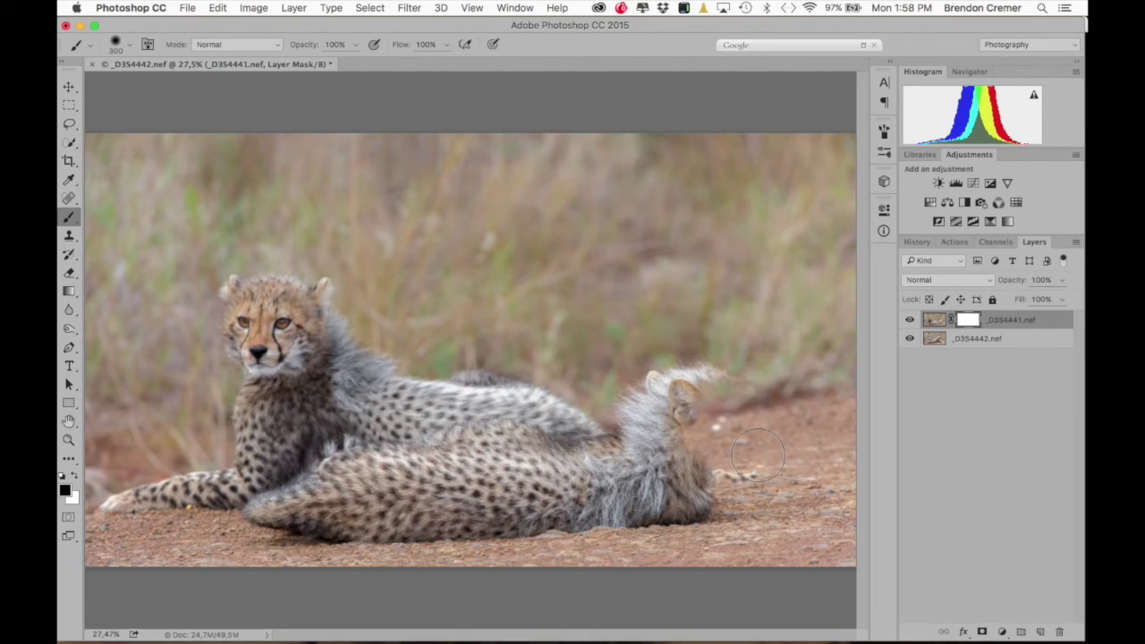
pyautogui.moveTo(758, 456)
pyautogui.mouseDown()
pyautogui.moveTo(638, 417)
pyautogui.moveTo(642, 379)
pyautogui.moveTo(663, 374)
pyautogui.moveTo(692, 397)
pyautogui.moveTo(721, 389)
pyautogui.moveTo(726, 373)
pyautogui.moveTo(698, 370)
pyautogui.moveTo(677, 394)
pyautogui.mouseUp()
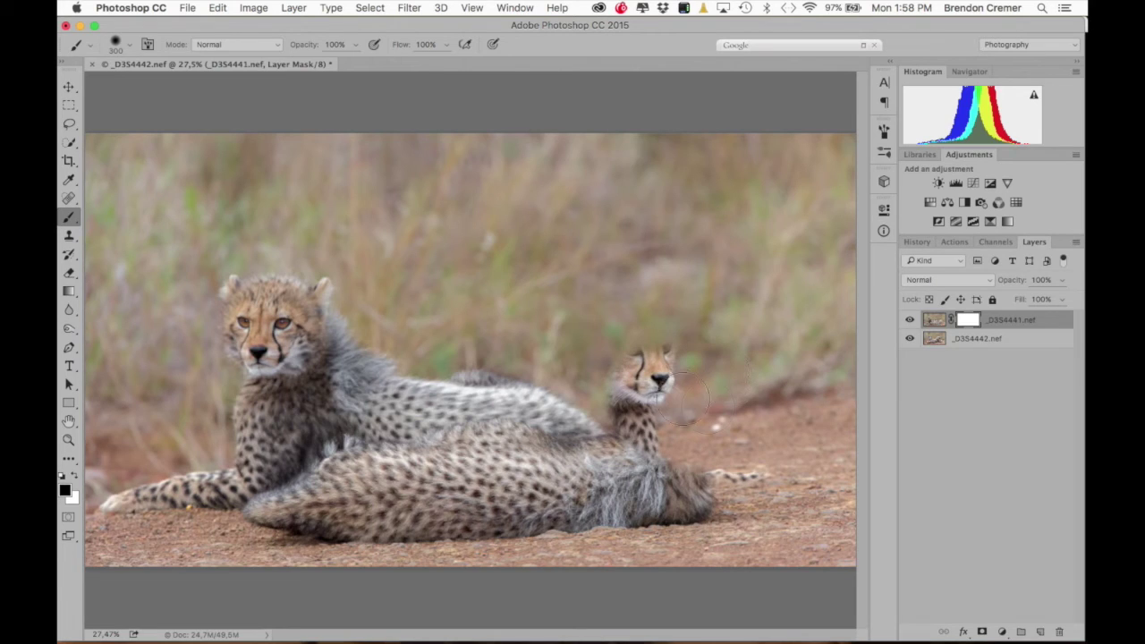
pyautogui.moveTo(676, 340)
pyautogui.mouseDown()
pyautogui.moveTo(617, 313)
pyautogui.moveTo(581, 322)
pyautogui.moveTo(595, 420)
pyautogui.moveTo(680, 492)
pyautogui.moveTo(821, 479)
pyautogui.moveTo(769, 474)
pyautogui.moveTo(429, 528)
pyautogui.moveTo(190, 505)
pyautogui.moveTo(358, 483)
pyautogui.moveTo(345, 459)
pyautogui.moveTo(322, 474)
pyautogui.mouseUp()
# Extend the mask over the front paw, body, back and head edge to blend the cubs
pyautogui.moveTo(295, 523)
pyautogui.mouseDown()
pyautogui.moveTo(170, 514)
pyautogui.moveTo(125, 529)
pyautogui.mouseUp()
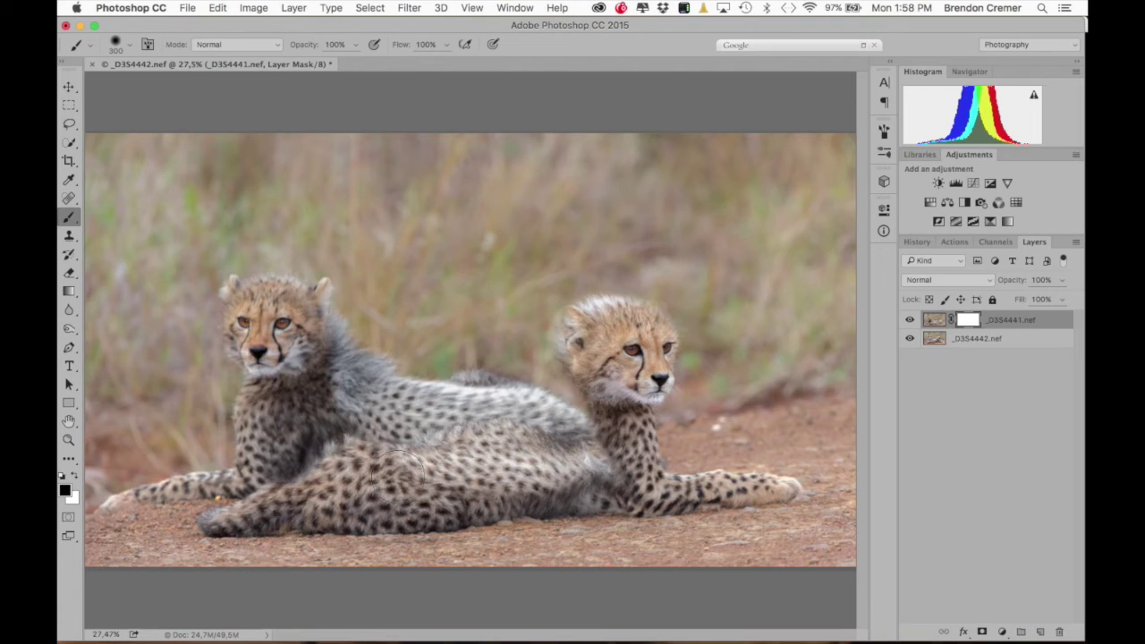
pyautogui.moveTo(429, 439)
pyautogui.mouseDown()
pyautogui.moveTo(338, 441)
pyautogui.moveTo(285, 472)
pyautogui.mouseUp()
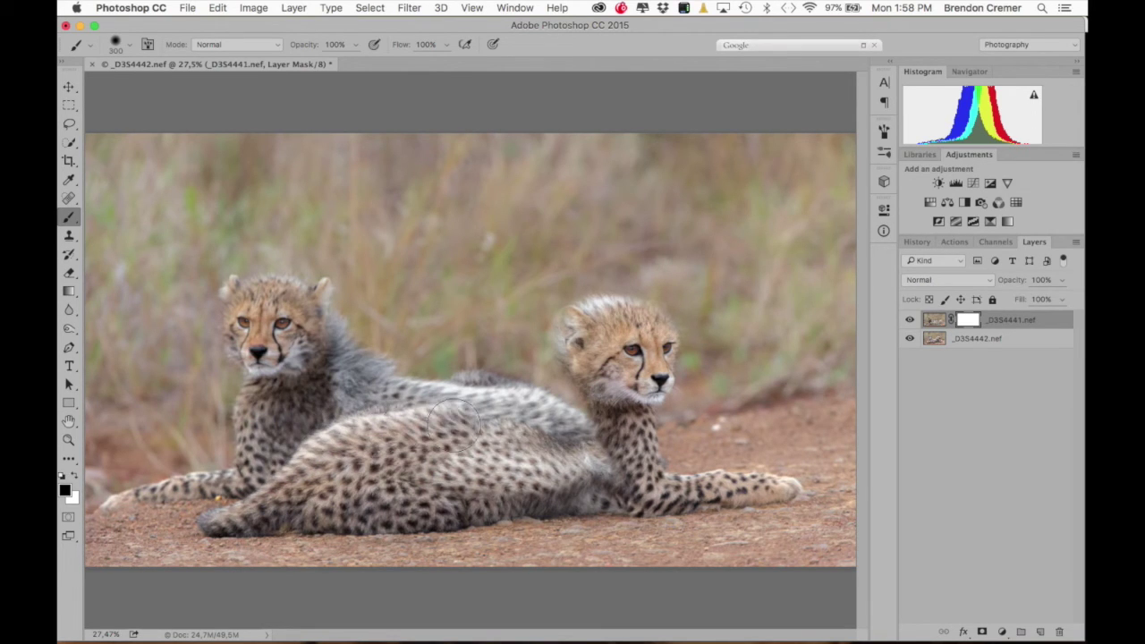
pyautogui.moveTo(461, 404)
pyautogui.mouseDown()
pyautogui.moveTo(582, 412)
pyautogui.moveTo(572, 462)
pyautogui.moveTo(438, 474)
pyautogui.moveTo(529, 492)
pyautogui.mouseUp()
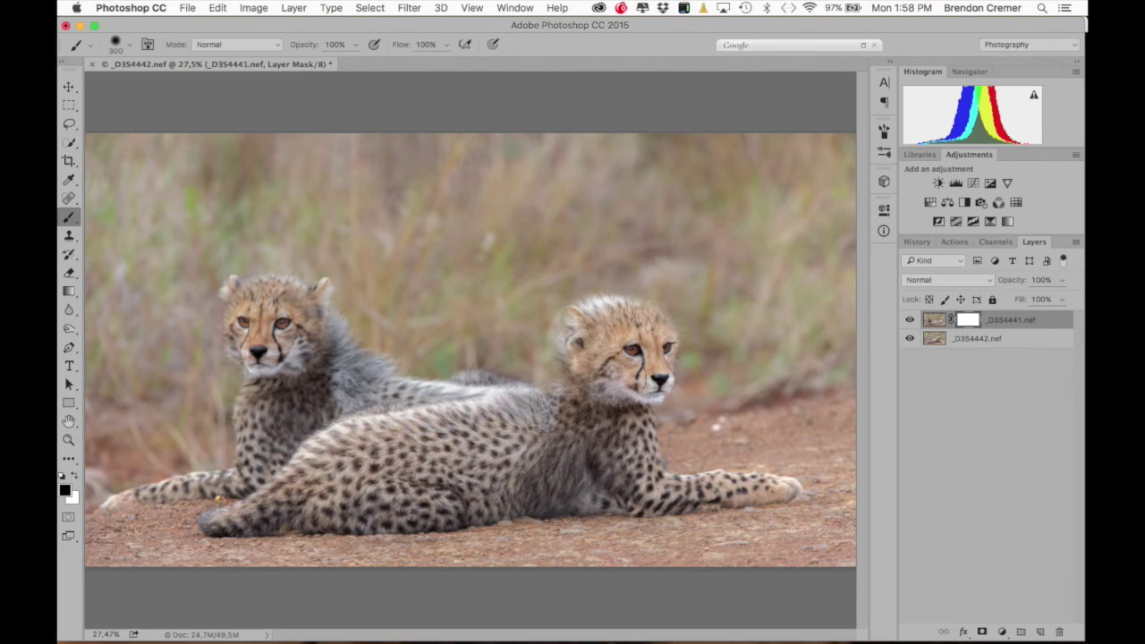
pyautogui.moveTo(627, 309)
pyautogui.mouseDown()
pyautogui.moveTo(576, 331)
pyautogui.moveTo(546, 391)
pyautogui.moveTo(569, 347)
pyautogui.moveTo(495, 416)
pyautogui.moveTo(551, 339)
pyautogui.moveTo(572, 330)
pyautogui.moveTo(554, 335)
pyautogui.moveTo(478, 407)
pyautogui.moveTo(555, 333)
pyautogui.moveTo(658, 328)
pyautogui.mouseUp()
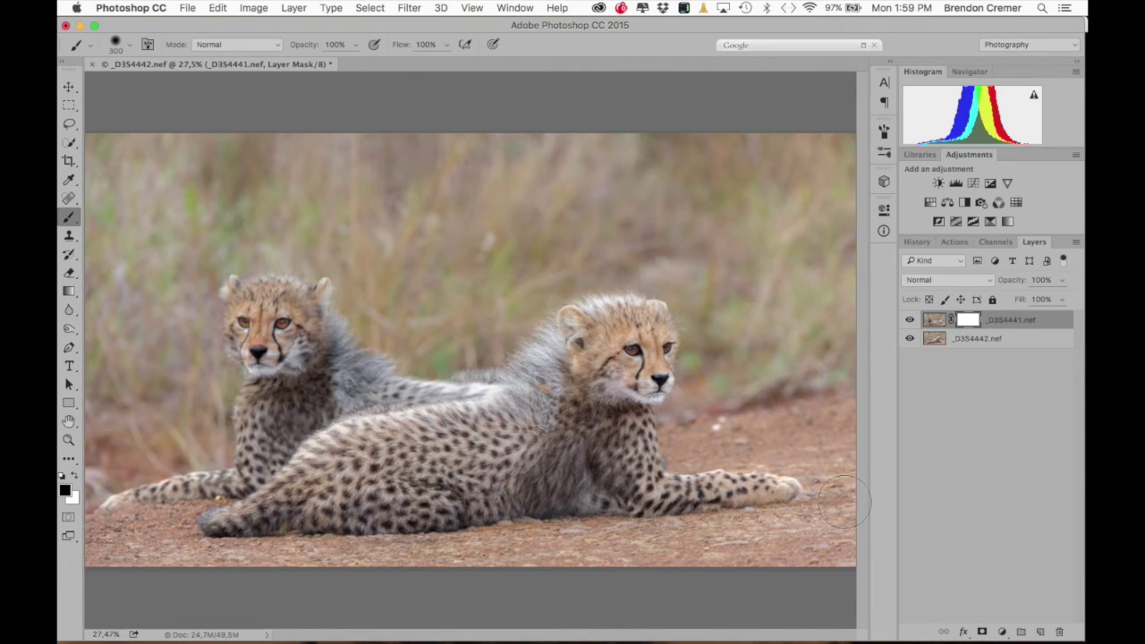
pyautogui.moveTo(776, 503); pyautogui.dragTo(778, 501)
# Save the blend back to Lightroom and view the new PSD _D354441-2 in Loupe
pyautogui.click(187, 8)
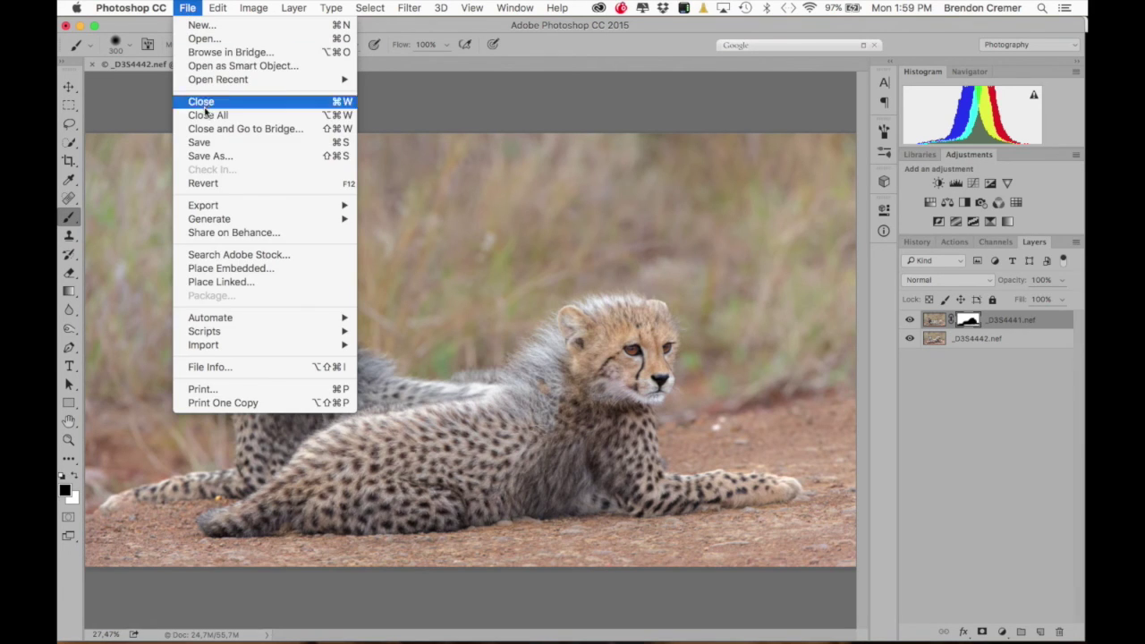
pyautogui.click(207, 143)
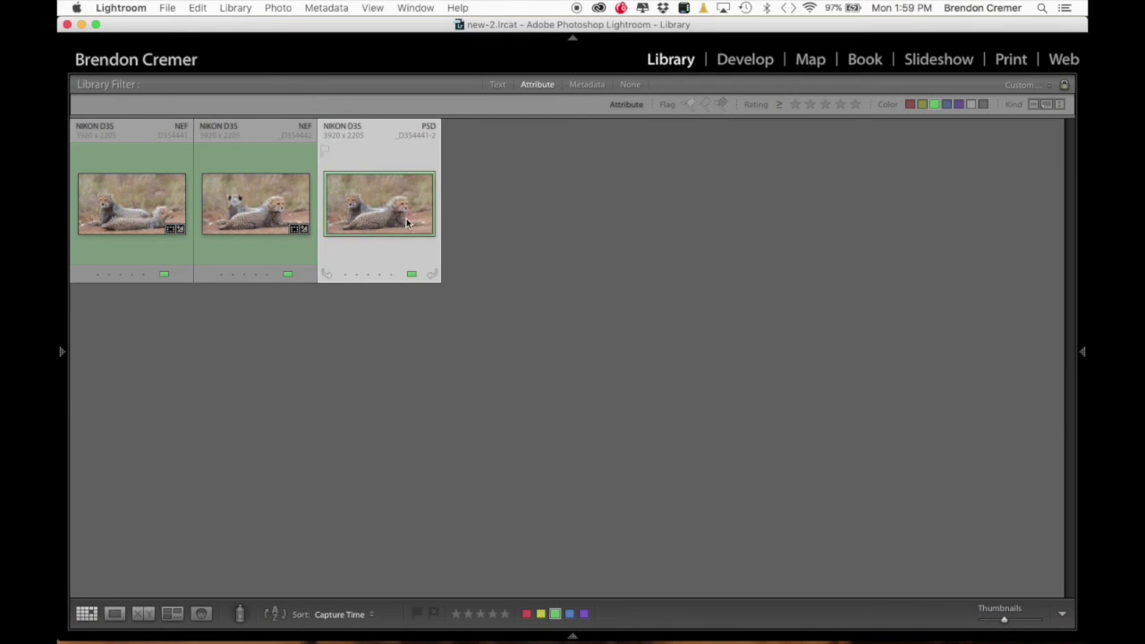
pyautogui.doubleClick(408, 224)
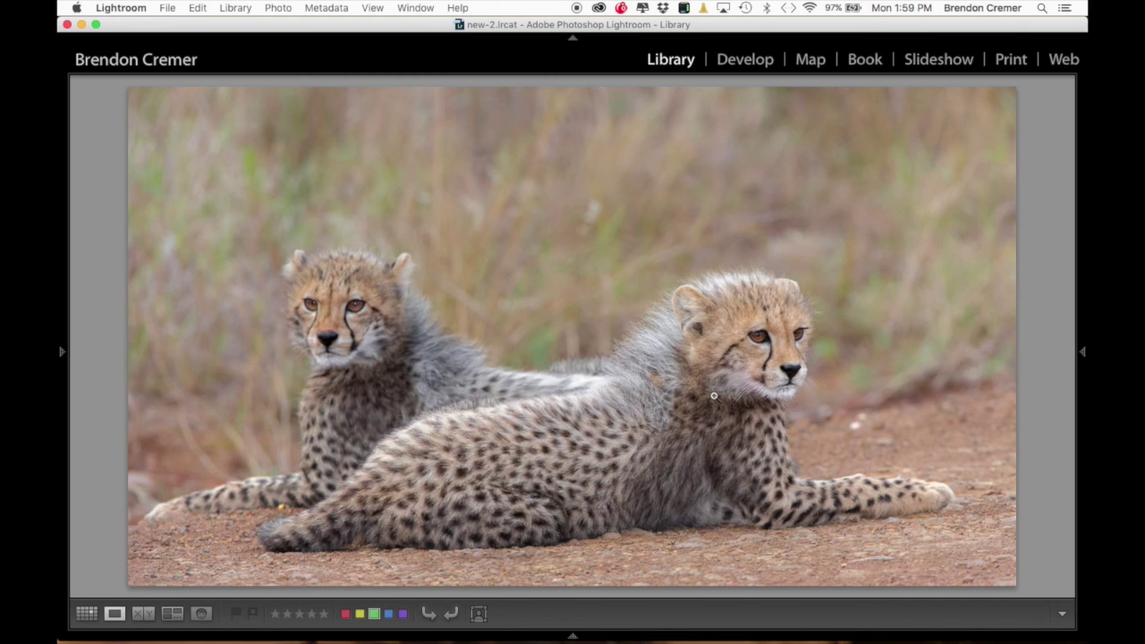